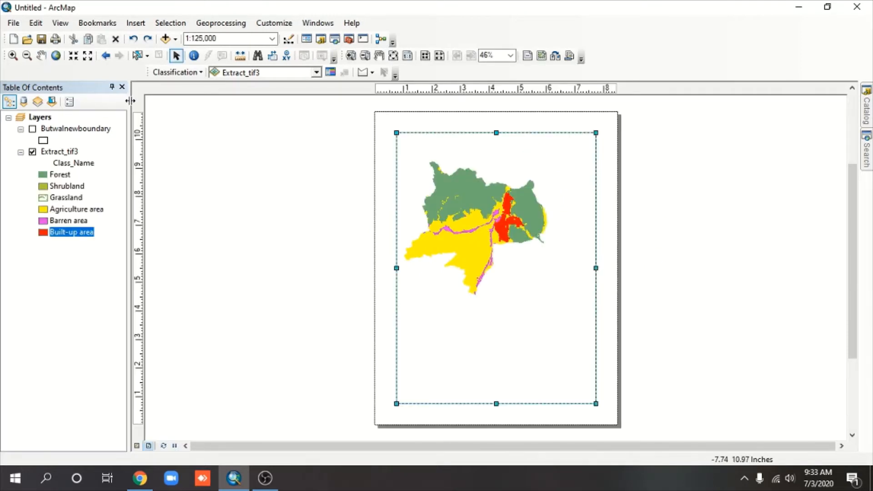
Step: Pan the land cover map slightly right and up inside its data frame
left_click(41, 55)
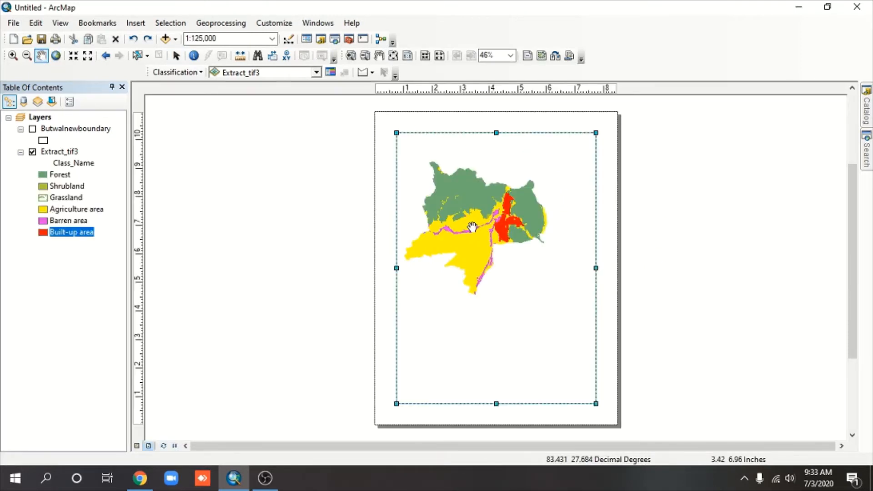
left_click_drag(472, 227, 487, 223)
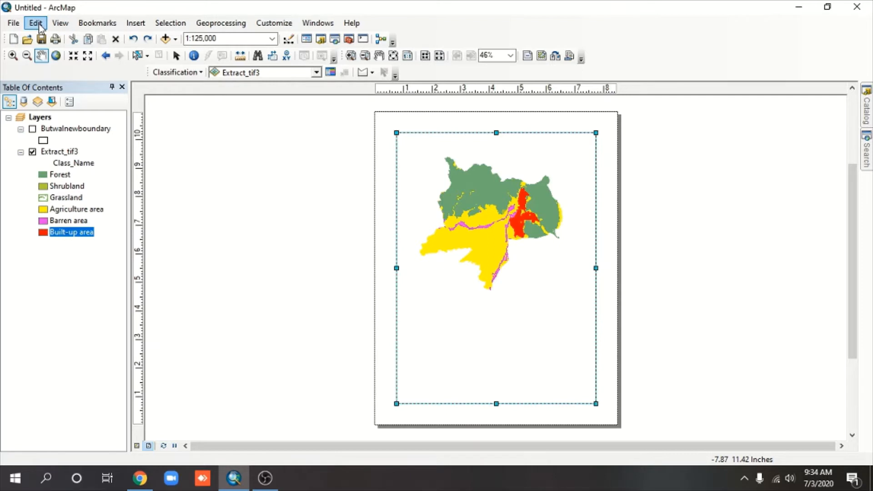
Step: Insert a one-column legend for the Extract_tif3 layer with default settings and place it below the map's lower-left part
left_click(141, 25)
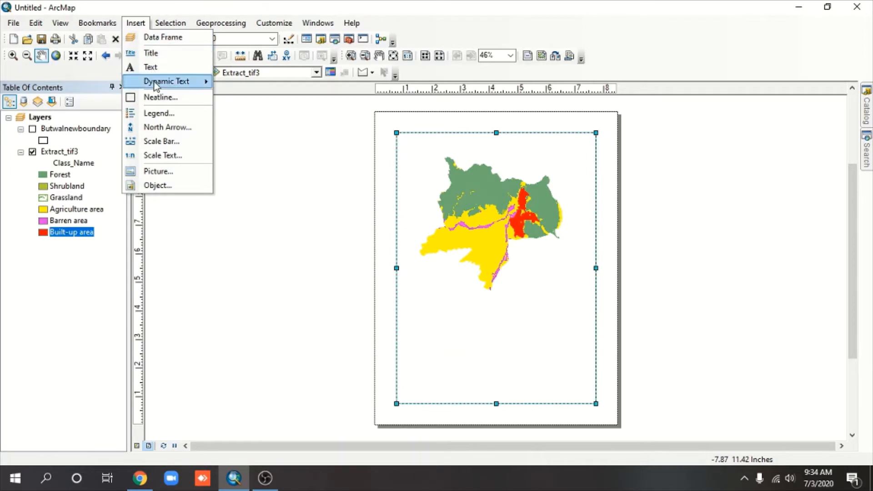
left_click(159, 113)
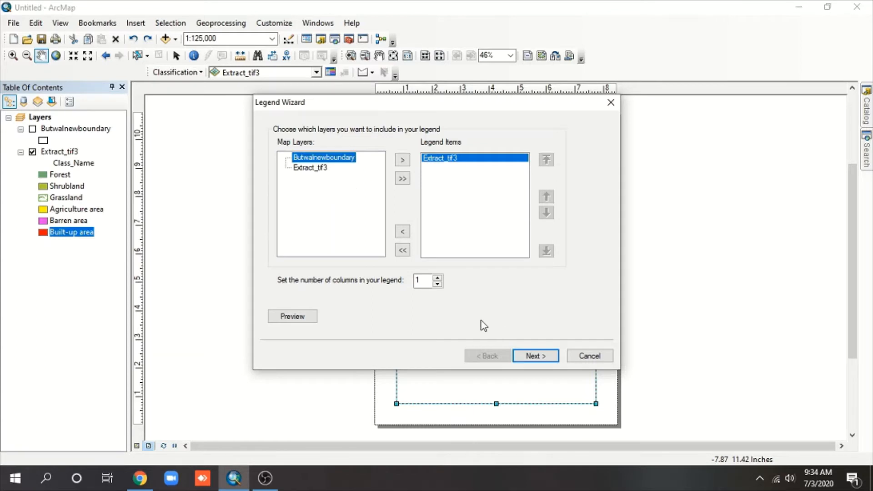
left_click(311, 167)
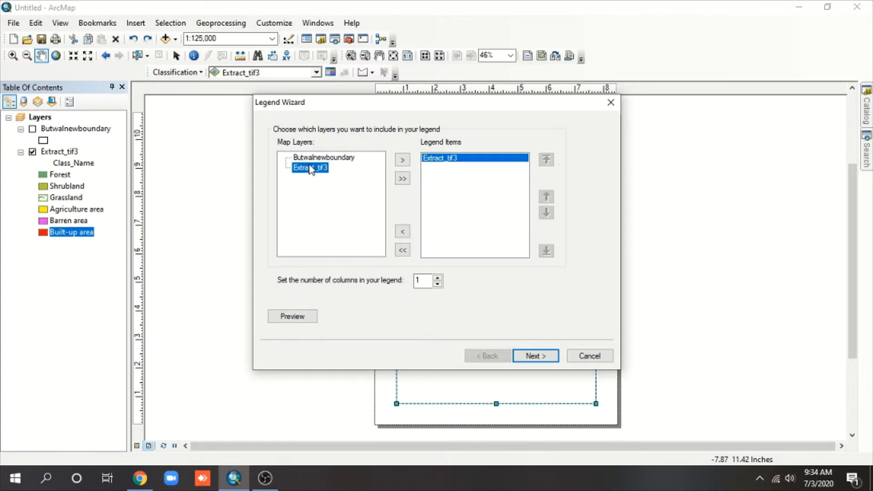
left_click(542, 359)
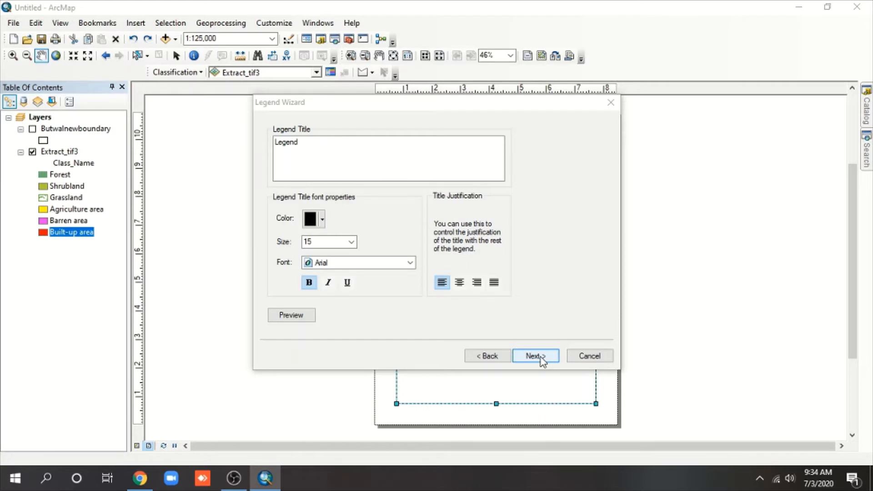
left_click(539, 357)
left_click(530, 361)
left_click(531, 362)
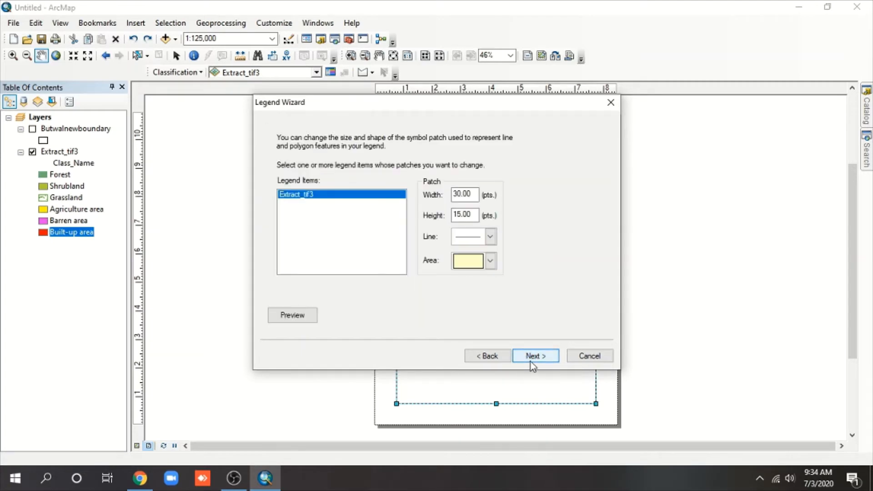
left_click(531, 356)
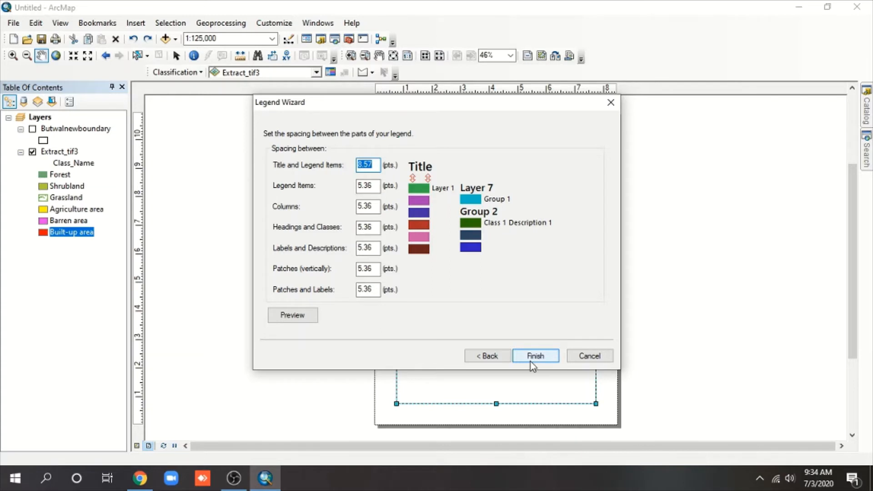
left_click(530, 362)
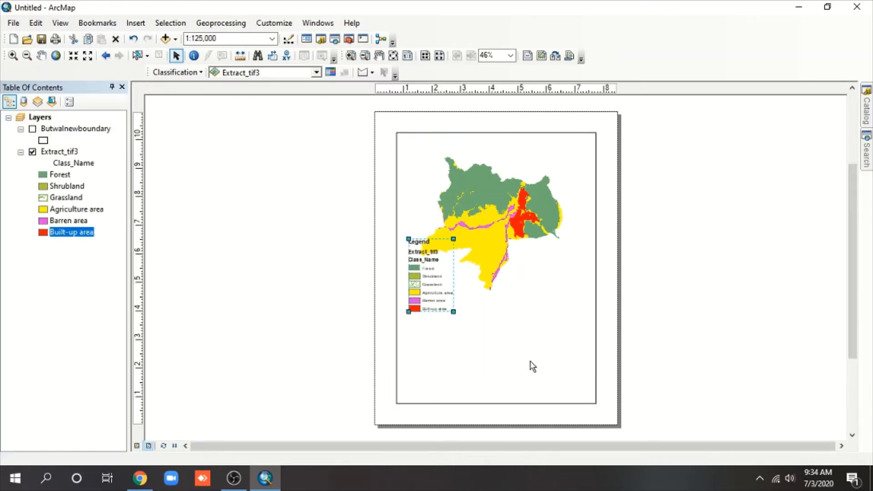
left_click_drag(439, 274, 447, 323)
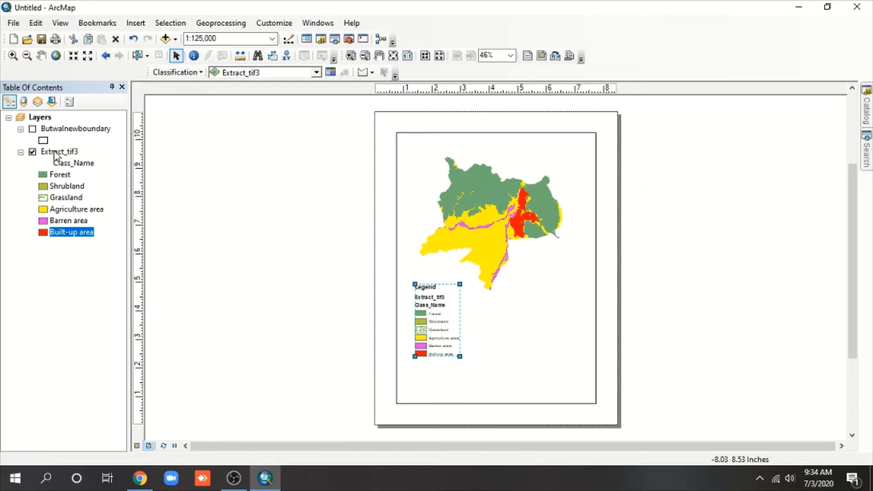
Step: Open the legend's properties, review its settings, and change its title to "Butwal land cover"
left_click(425, 298)
double_click(426, 300)
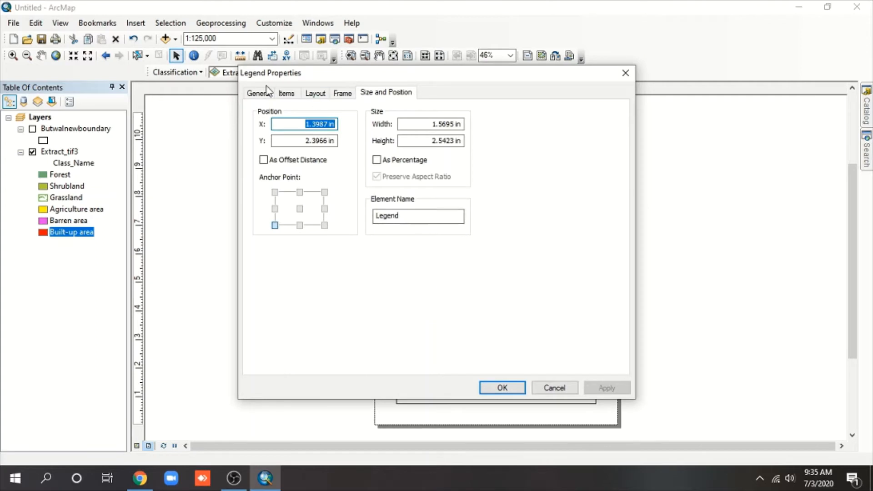
left_click(267, 94)
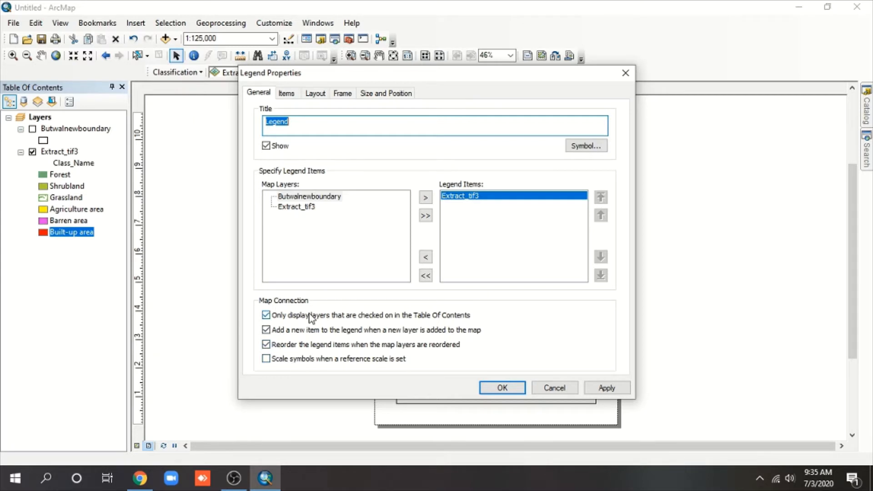
left_click(291, 95)
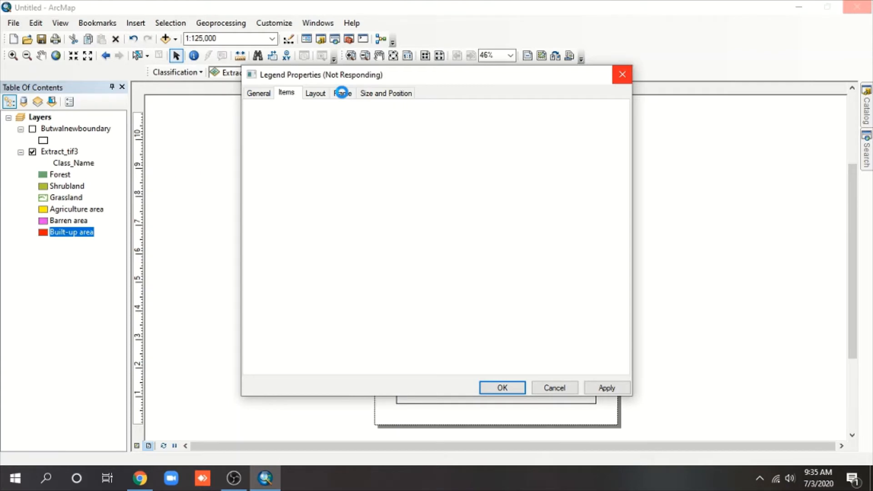
left_click(342, 92)
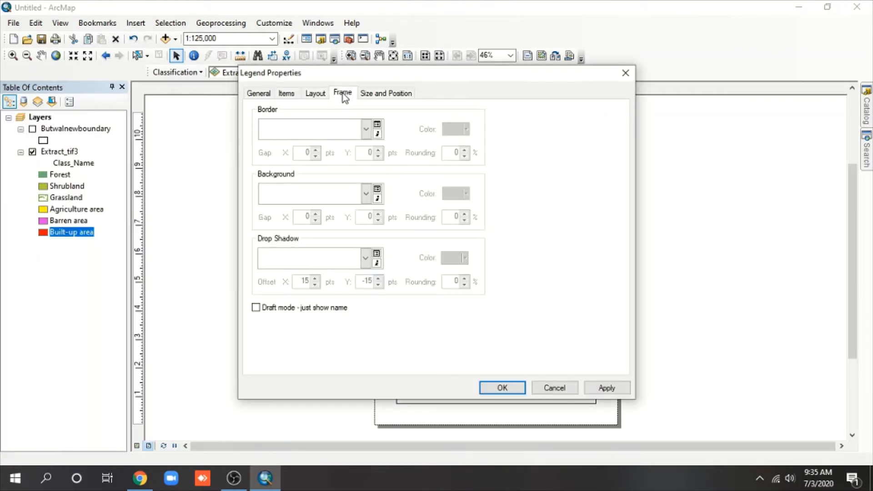
left_click(316, 94)
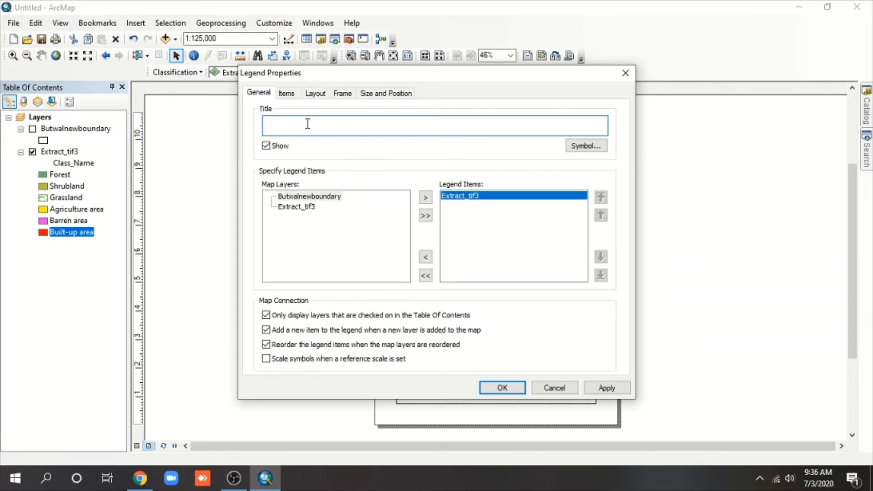
type("Buteal")
key("BackSpace")
key("BackSpace")
type("wal land cover")
Step: Style the legend title with the Country 2 text symbol from all styles, set its font to Arial Black, and apply the changes
left_click(578, 145)
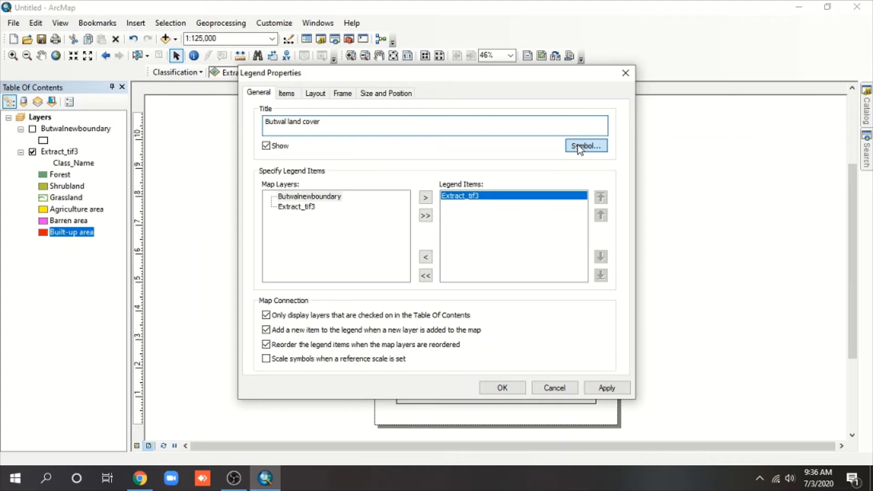
left_click(584, 145)
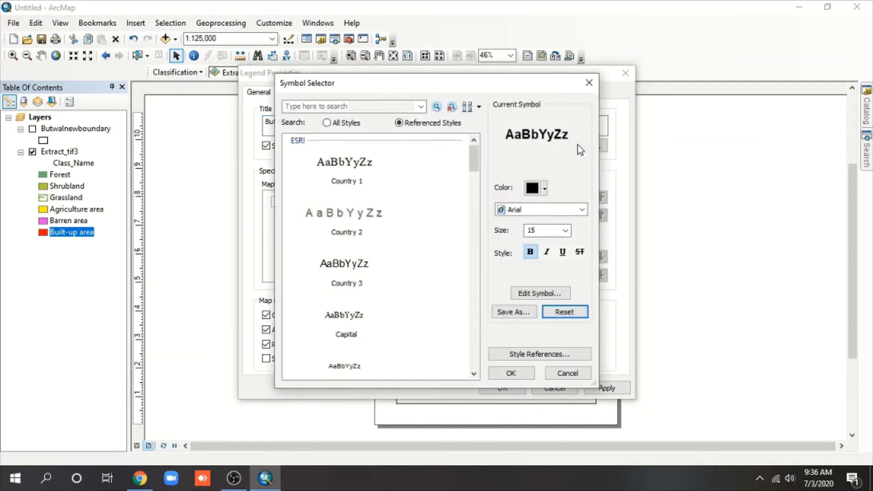
left_click(331, 125)
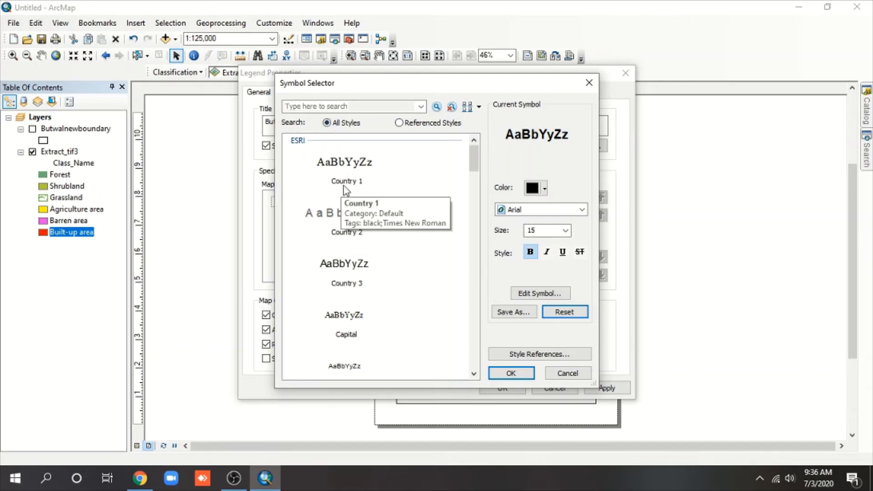
left_click(342, 219)
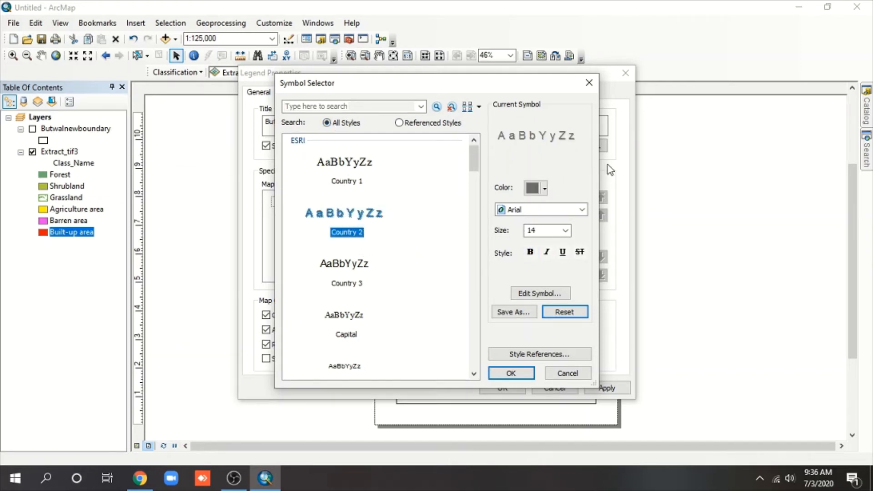
left_click(582, 211)
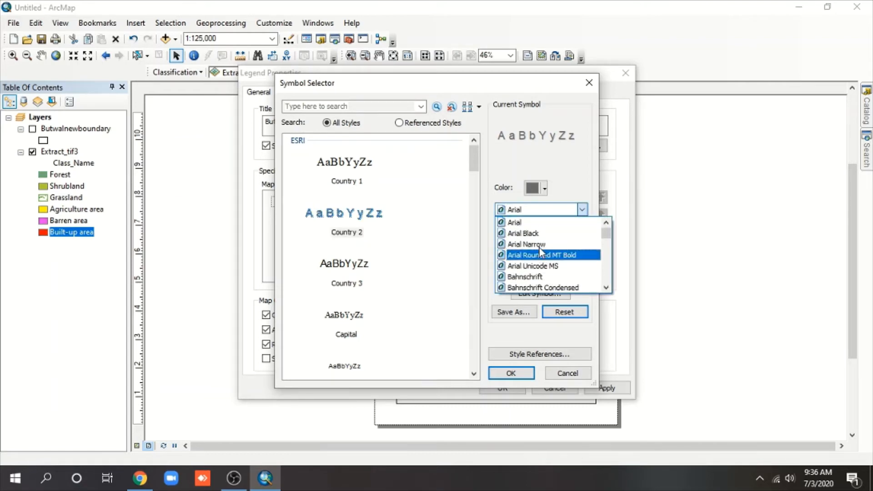
left_click(538, 233)
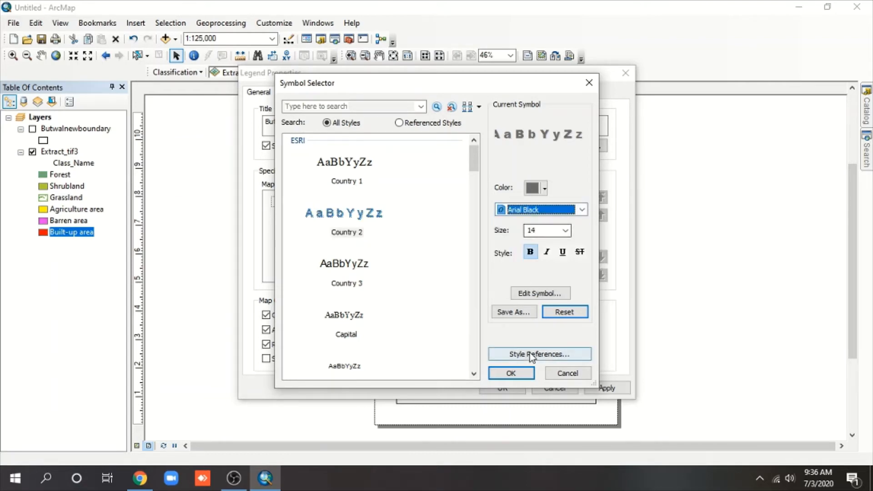
left_click(515, 376)
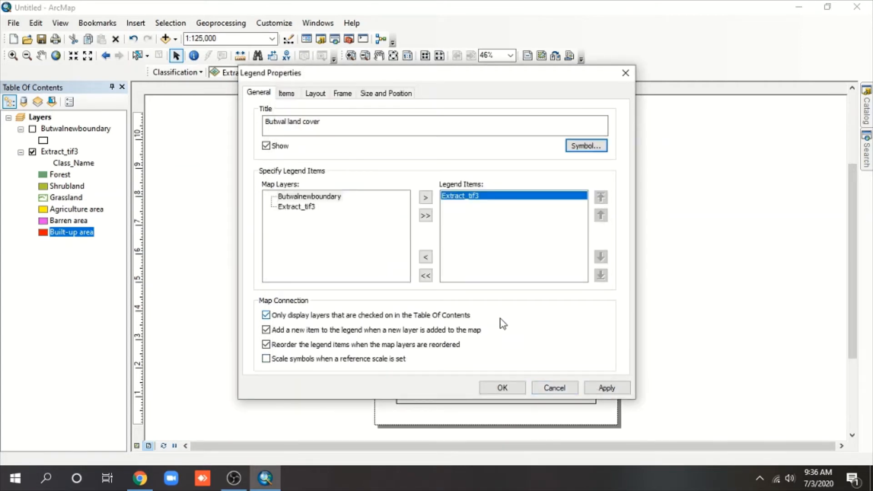
left_click(603, 388)
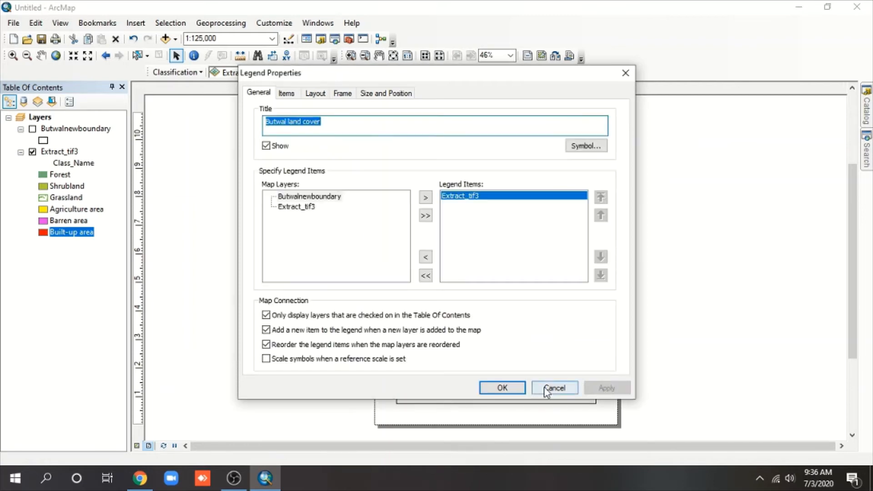
left_click(509, 388)
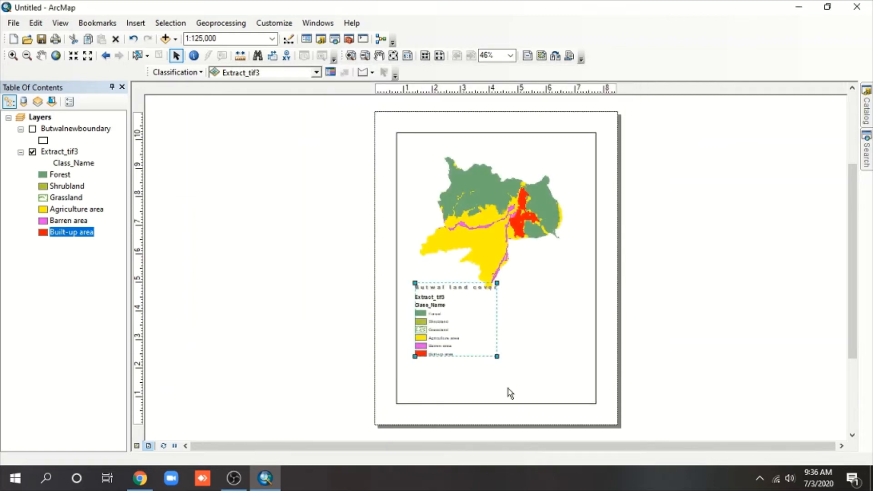
Step: Move the legend further down and slightly left, into the lower-left area of the data frame
left_click_drag(440, 320, 441, 338)
left_click(445, 336)
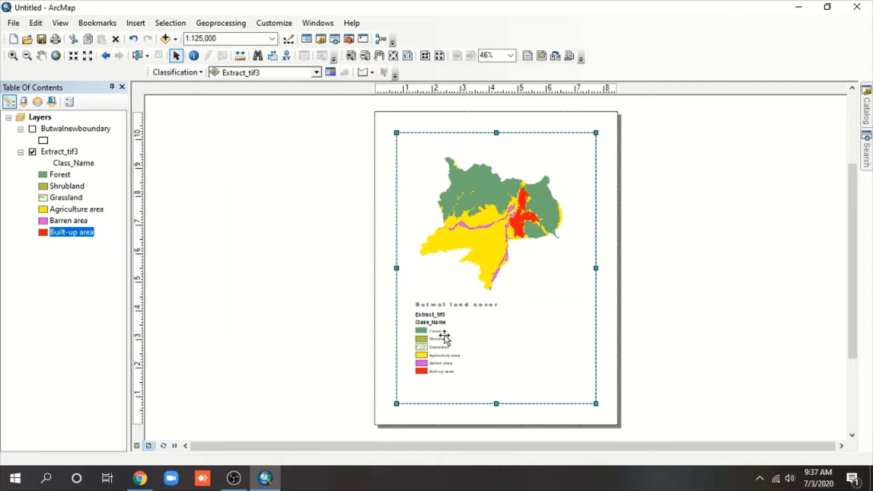
left_click_drag(440, 334, 440, 338)
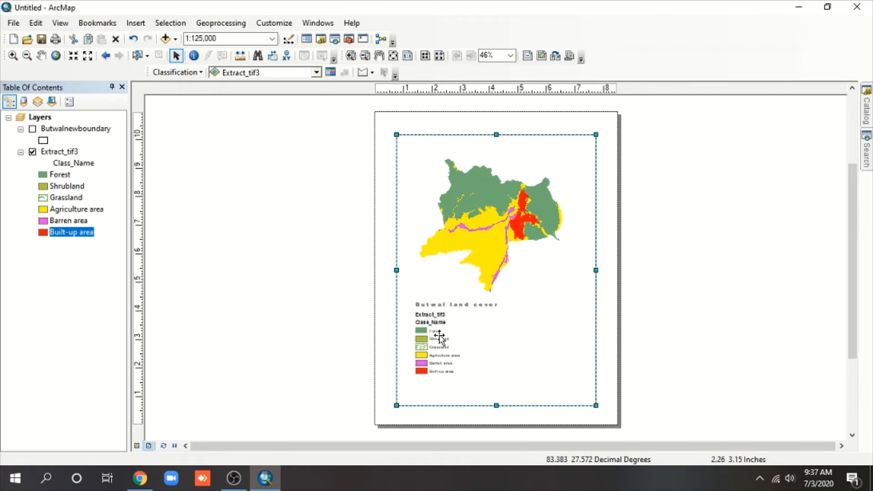
left_click(437, 337)
left_click_drag(436, 337, 431, 347)
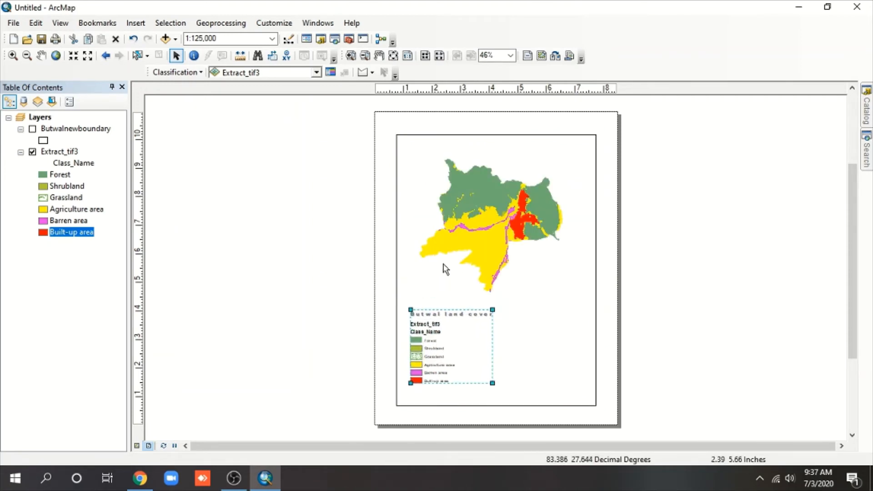
left_click(280, 211)
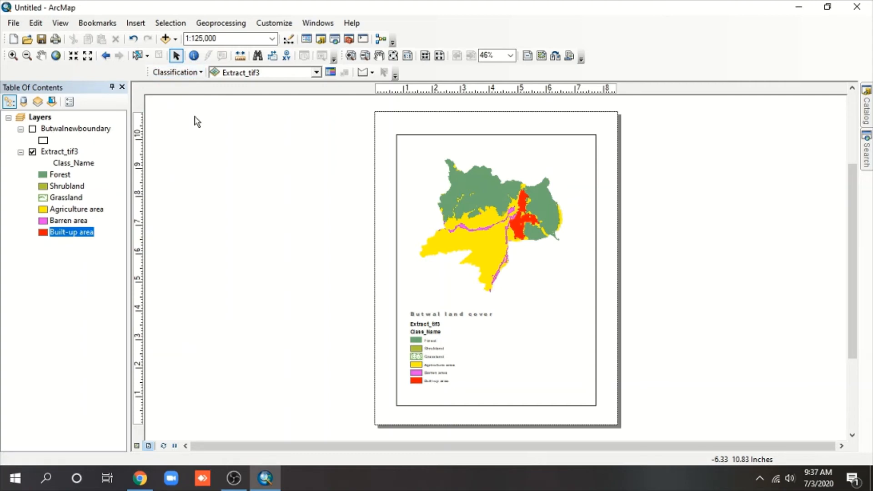
Step: Insert an ESRI North 4 north arrow and place it in the upper-right corner of the data frame
left_click(141, 22)
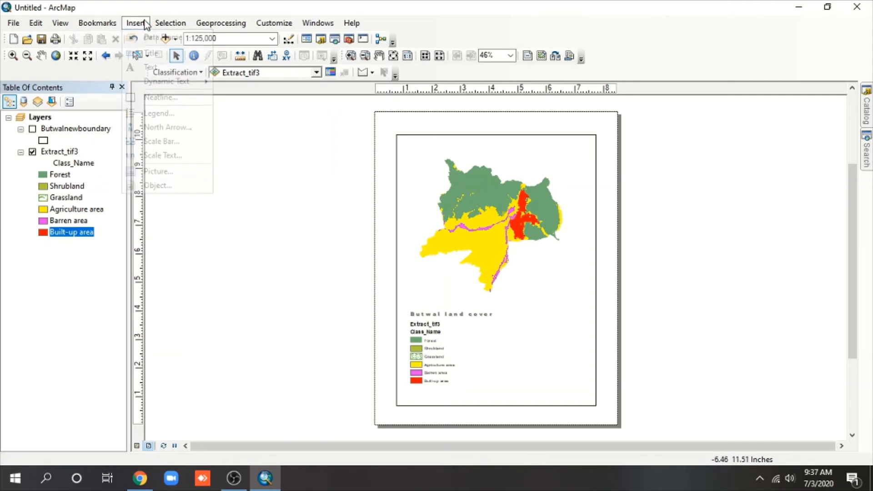
left_click(183, 133)
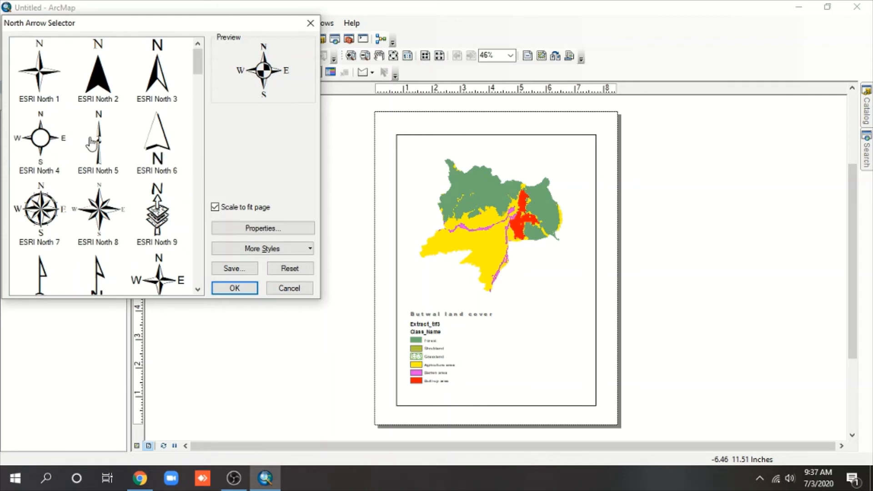
left_click(33, 133)
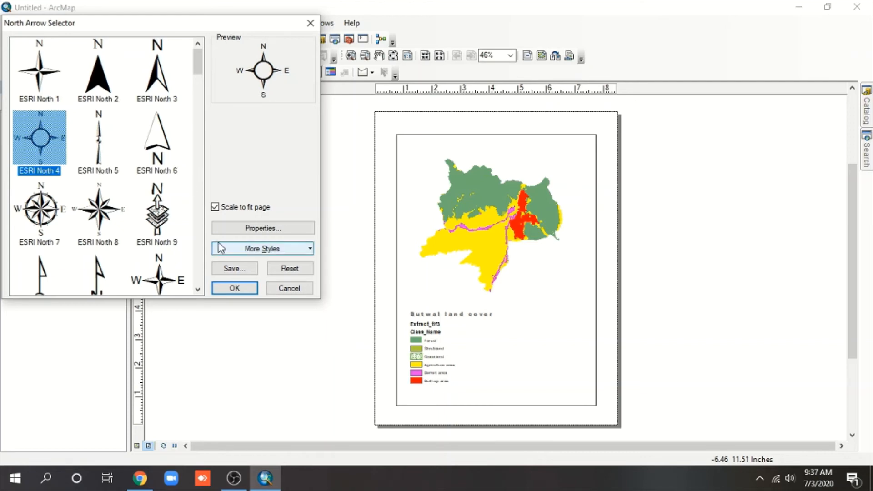
left_click(234, 288)
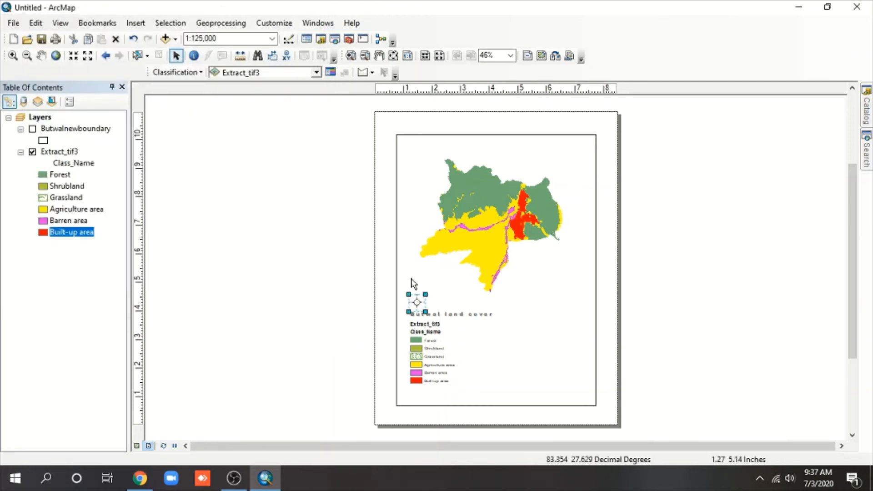
left_click_drag(416, 302, 584, 166)
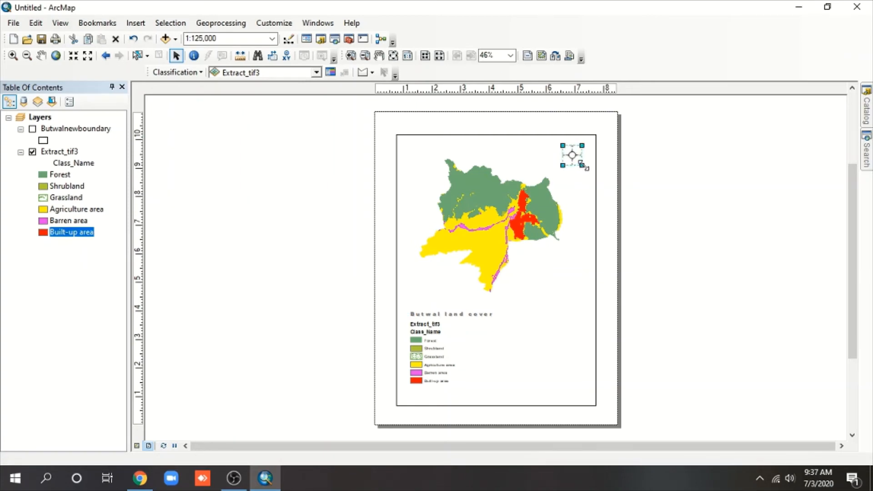
left_click(554, 299)
Step: Insert an Alternating Scale Bar 1 with the unit label KM and place it in the lower-right area of the data frame, beside the legend
left_click(135, 22)
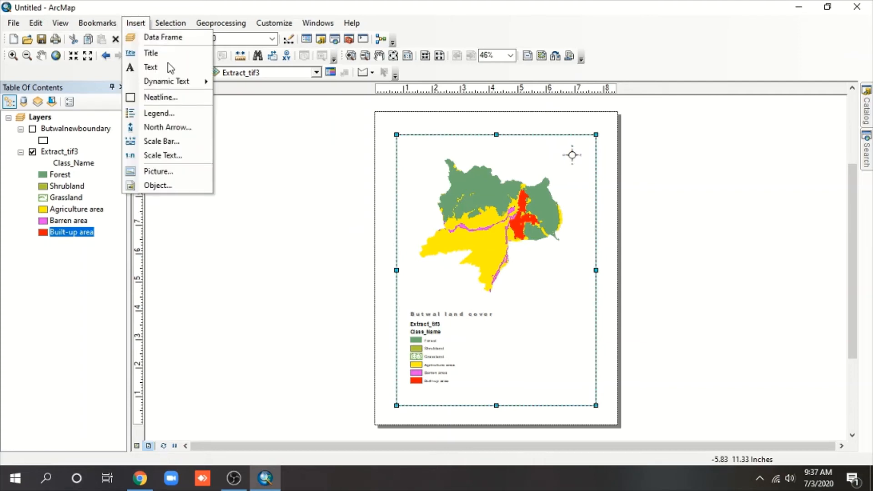
left_click(184, 141)
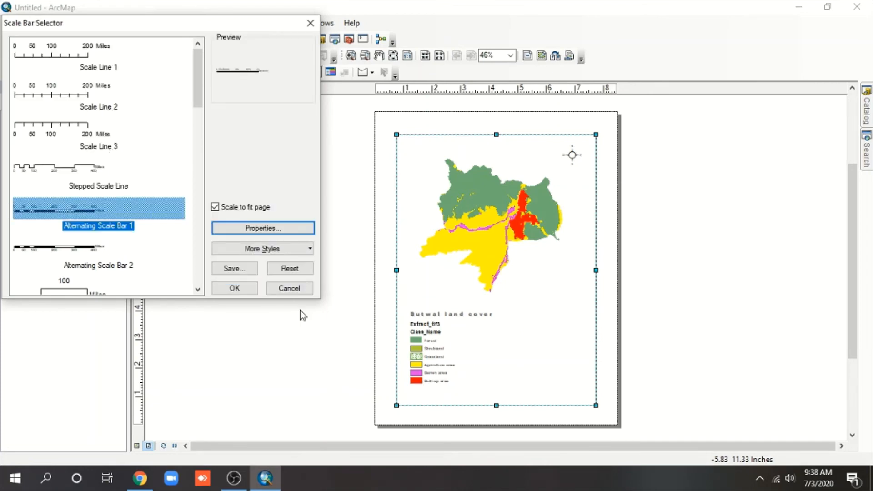
left_click(250, 290)
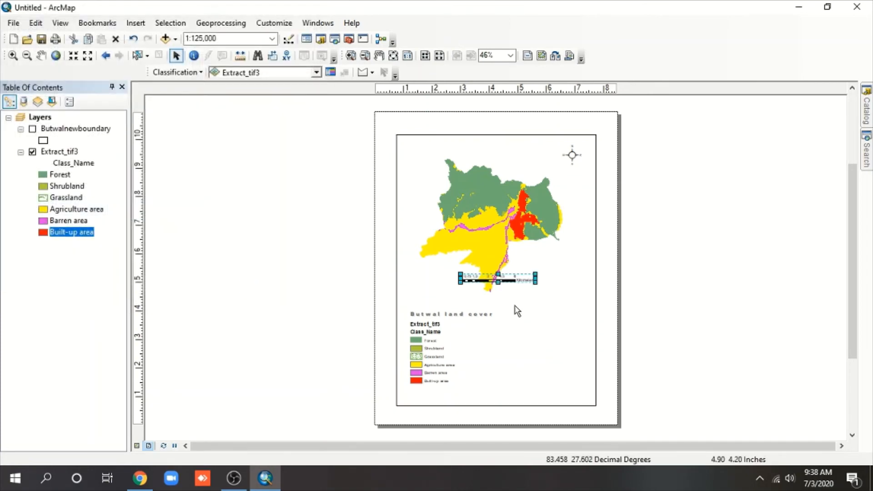
left_click_drag(510, 282, 513, 366)
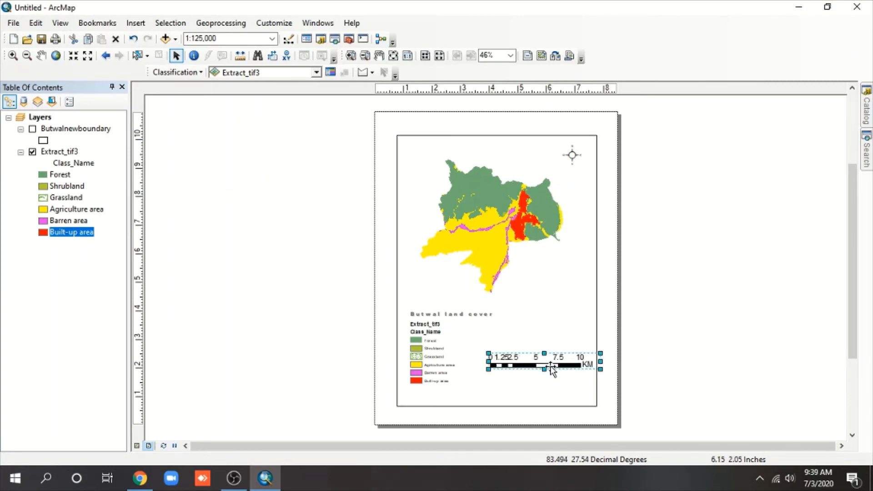
left_click(548, 390)
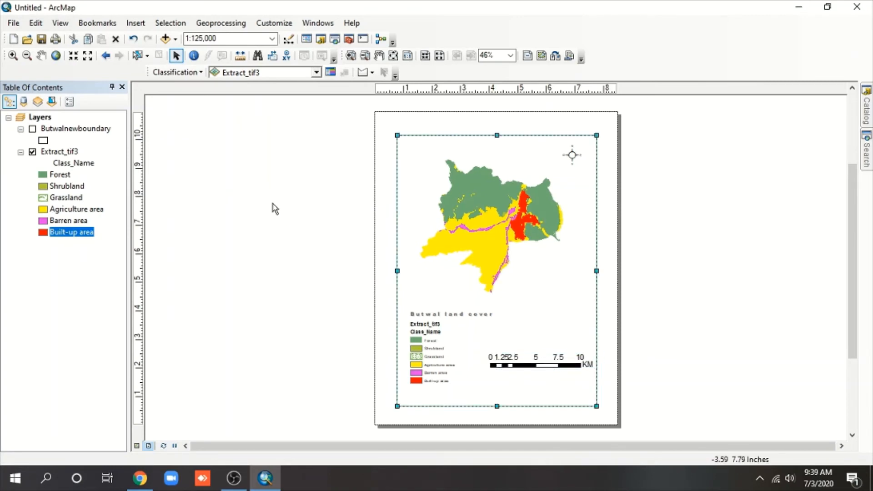
Step: Start exporting the map layout as a TIFF and name the file butwallandcover
left_click(13, 28)
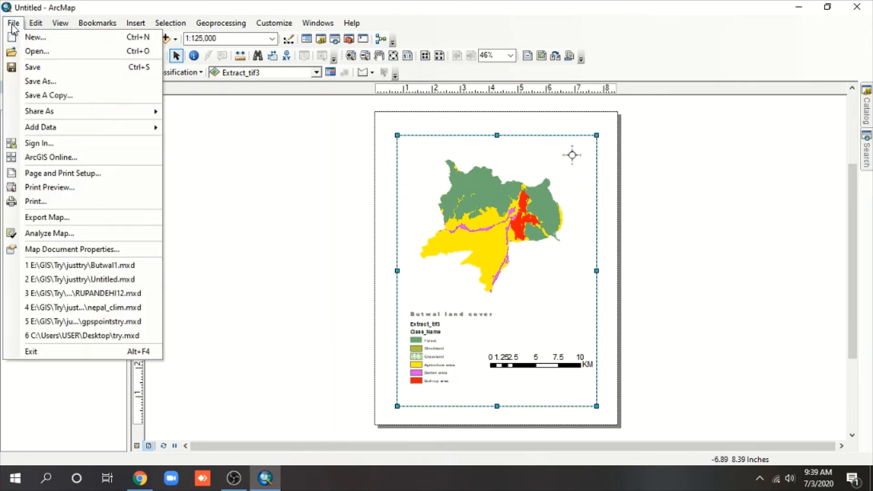
left_click(59, 218)
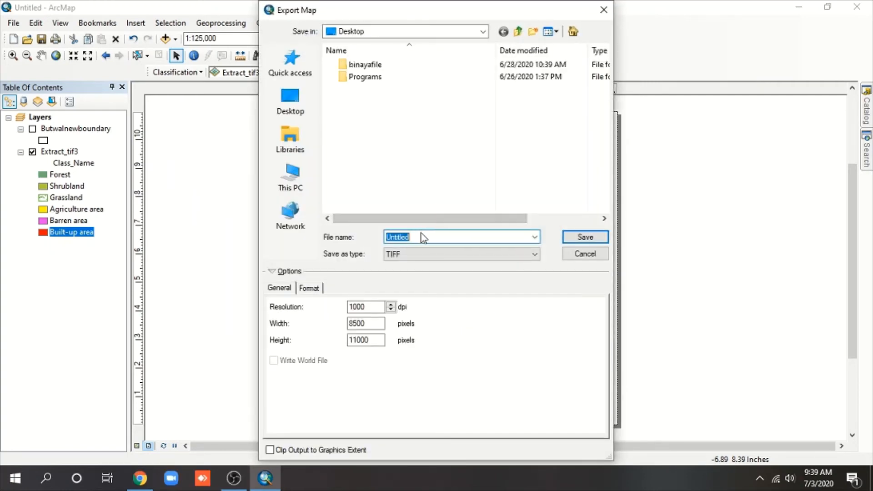
left_click(422, 237)
key("BackSpace")
key("BackSpace")
key("BackSpace")
key("BackSpace")
key("BackSpace")
key("BackSpace")
key("BackSpace")
type("bte")
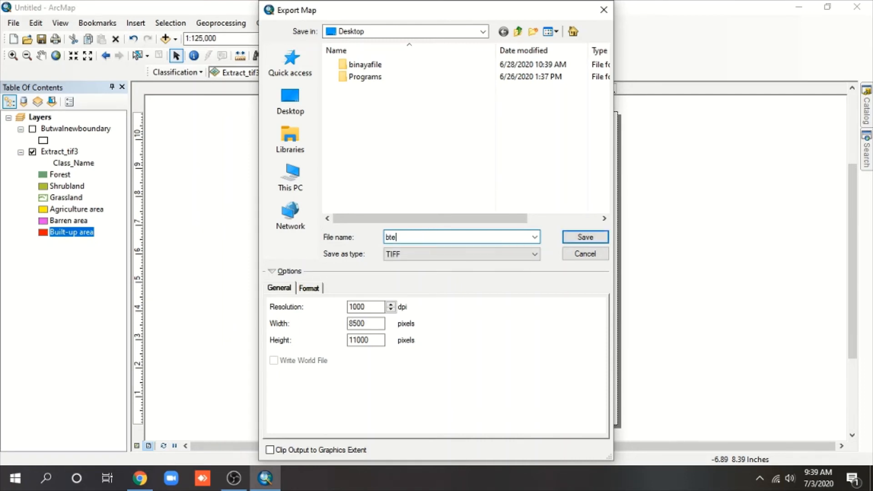
key("BackSpace")
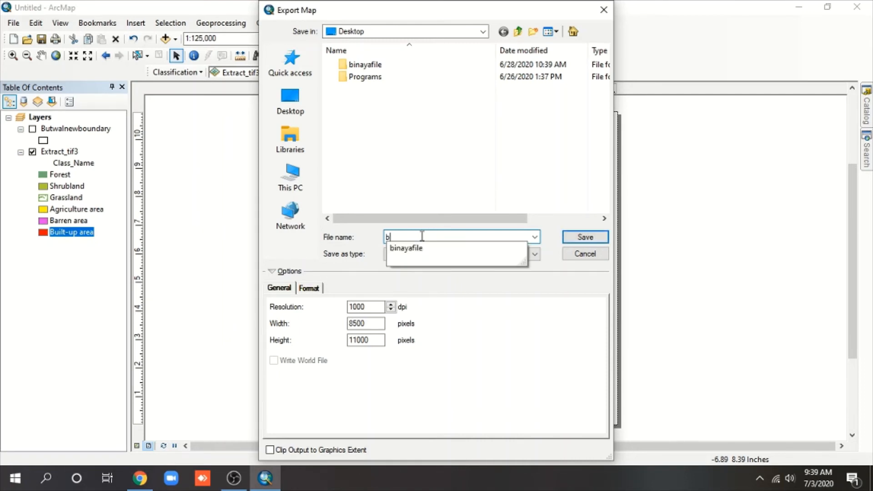
type("utwal")
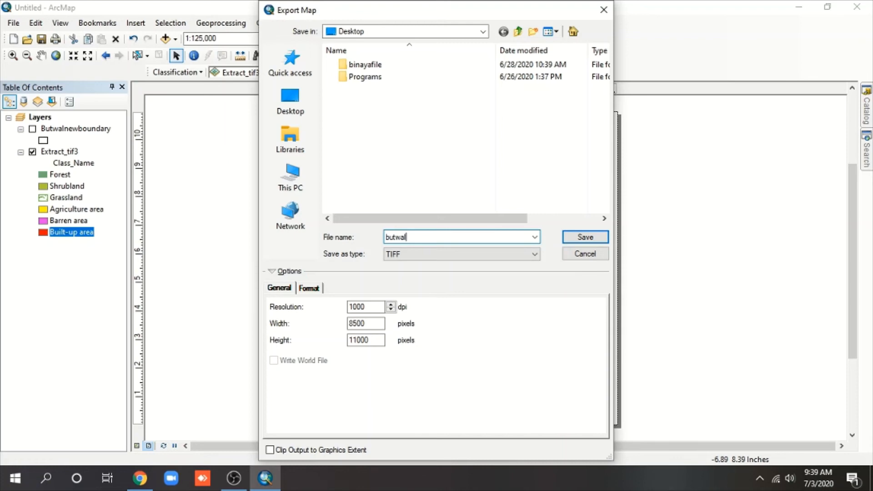
type("landcover")
Step: Raise the export resolution to 1100 dpi
left_click(391, 304)
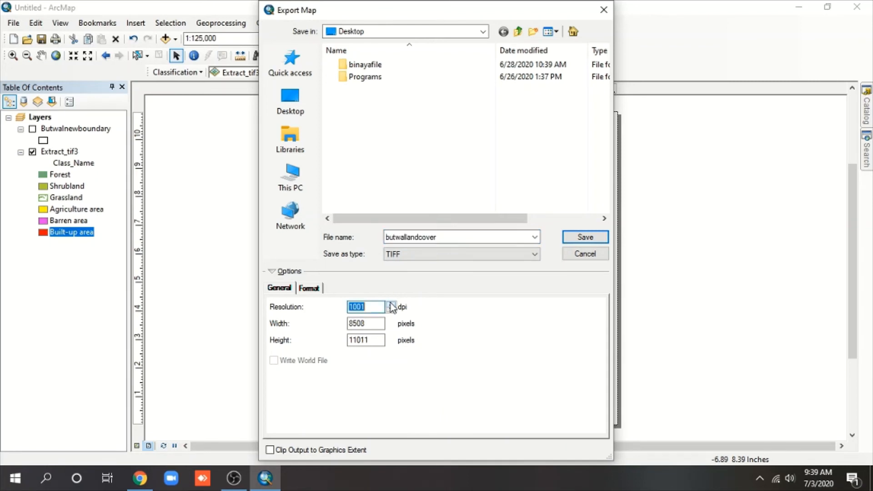
left_click(391, 305)
left_click_drag(391, 307, 391, 306)
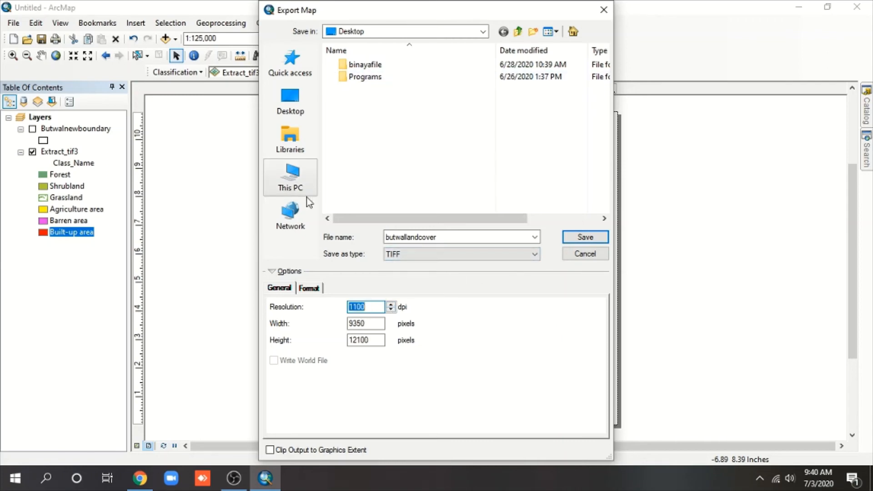
Step: Choose the GIS data folder inside the GIS folder on Local Disk (E:) as the destination and save the exported map there
left_click(293, 184)
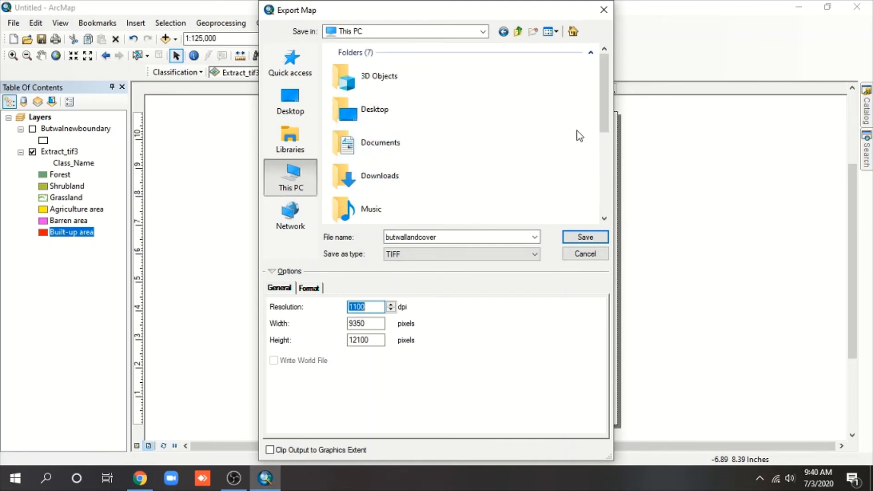
left_click_drag(611, 115, 612, 195)
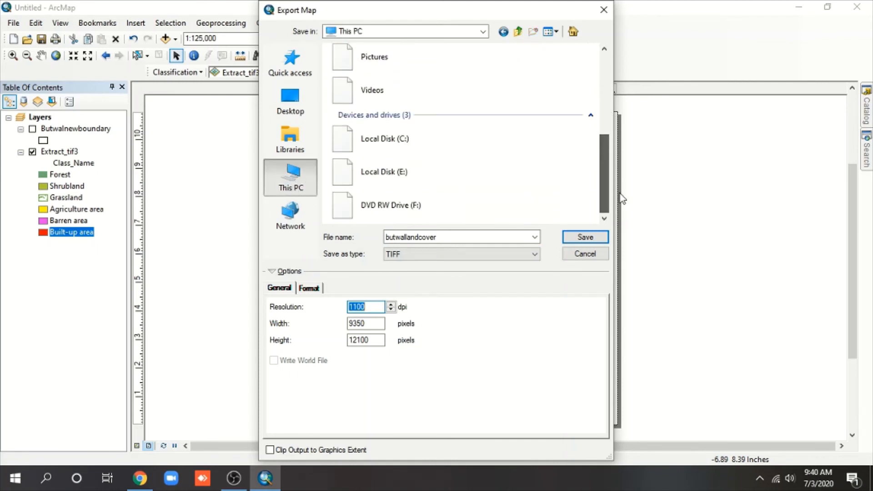
double_click(397, 180)
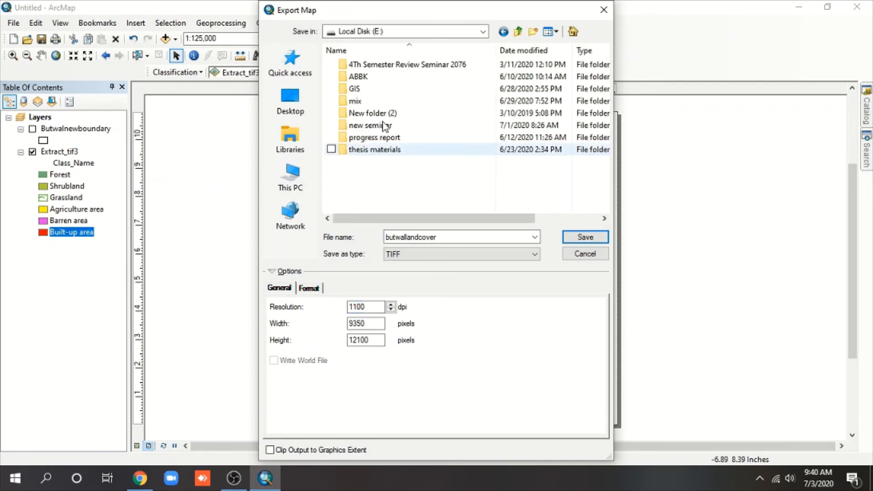
double_click(357, 88)
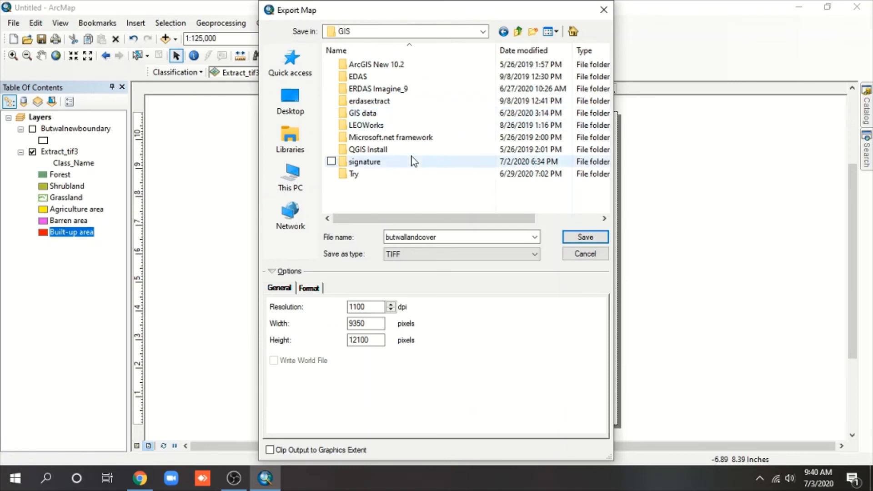
double_click(369, 114)
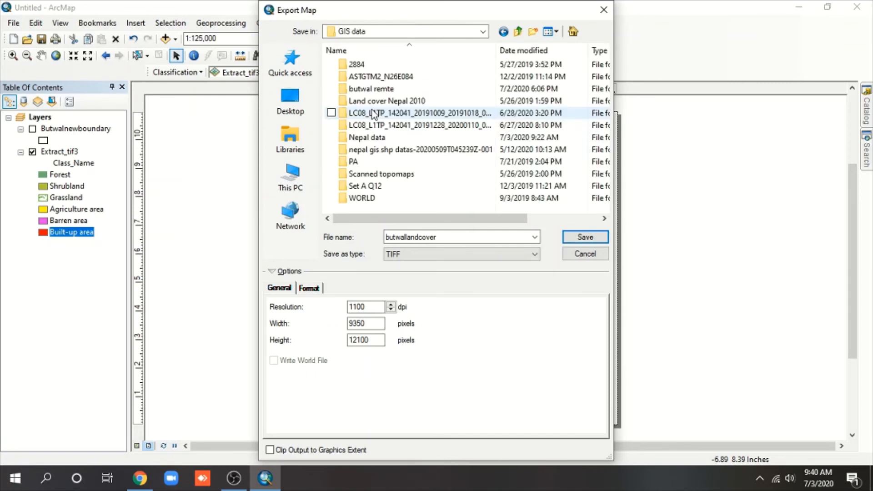
left_click(590, 240)
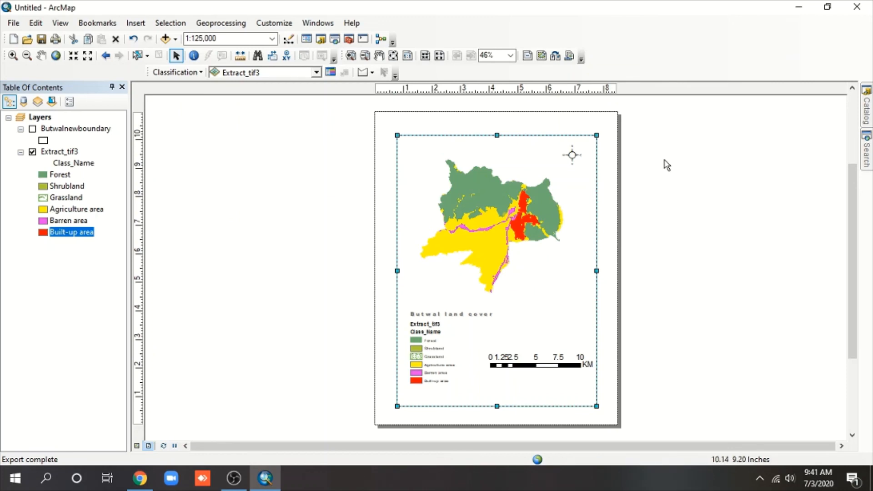
Step: Switch to File Explorer, go to the GIS data folder under E:\GIS, and open the exported butwallandcover TIF image to check it
left_click(797, 8)
left_click(33, 20)
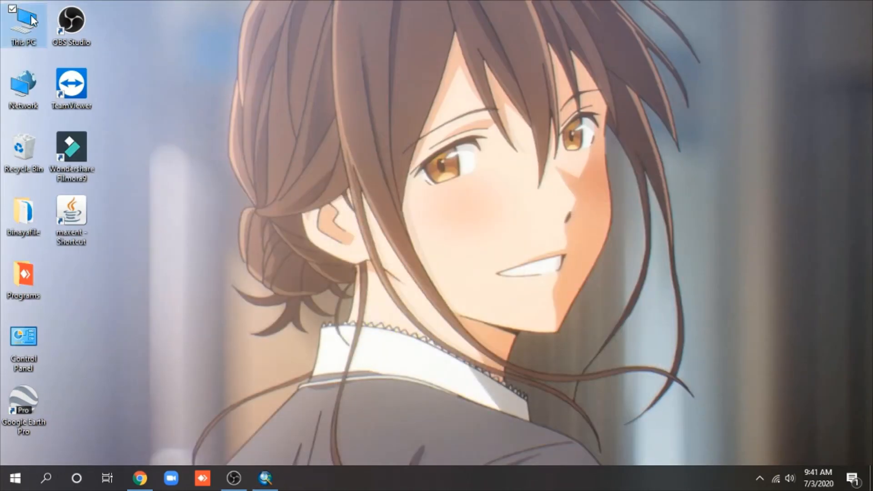
double_click(33, 20)
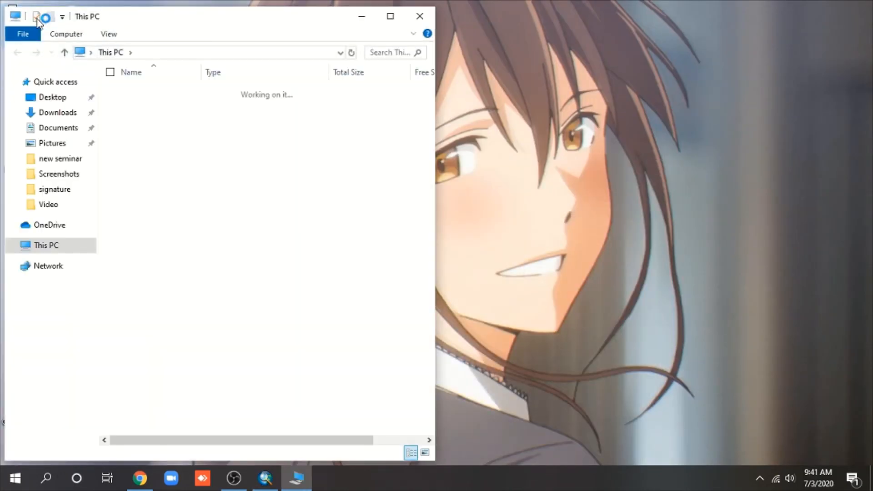
double_click(176, 237)
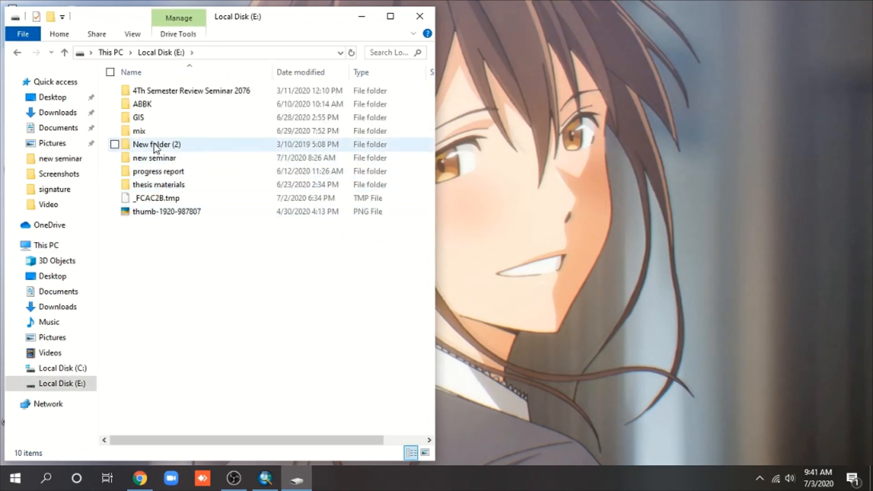
double_click(154, 119)
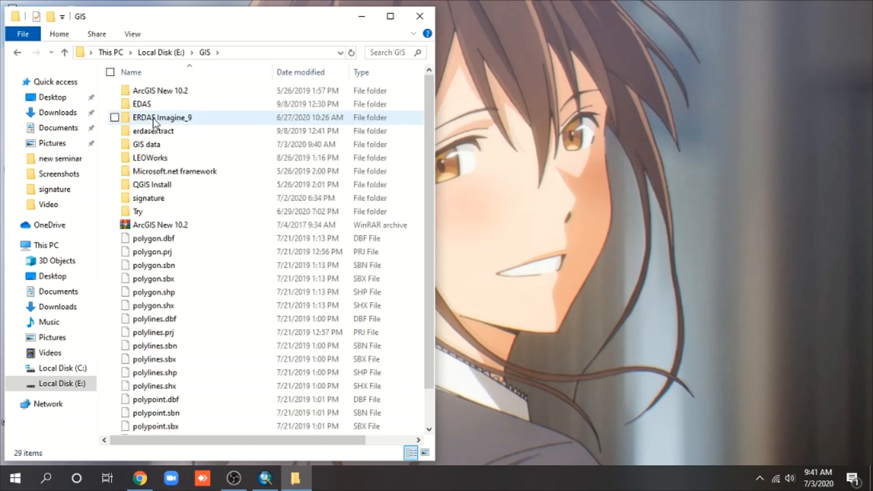
double_click(176, 148)
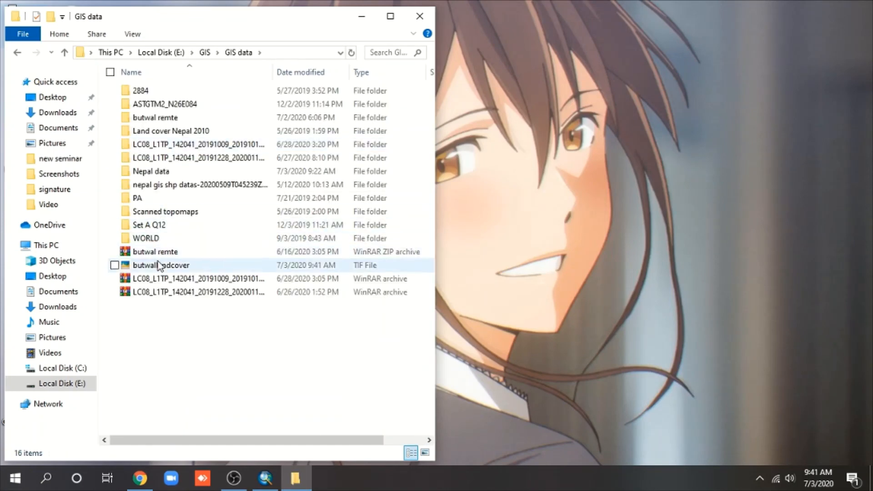
left_click(159, 266)
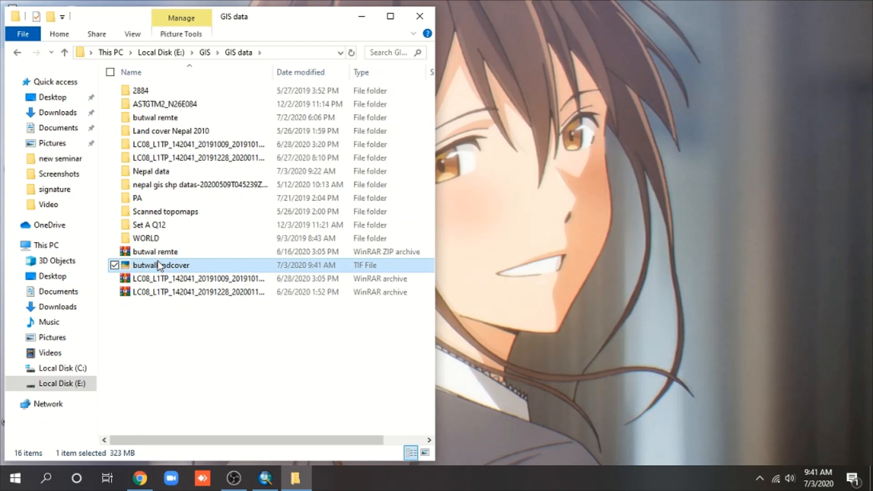
double_click(158, 265)
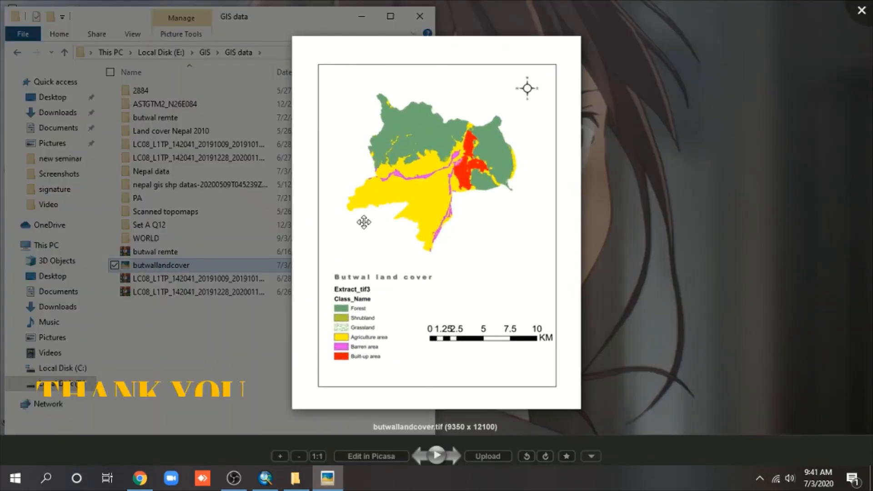